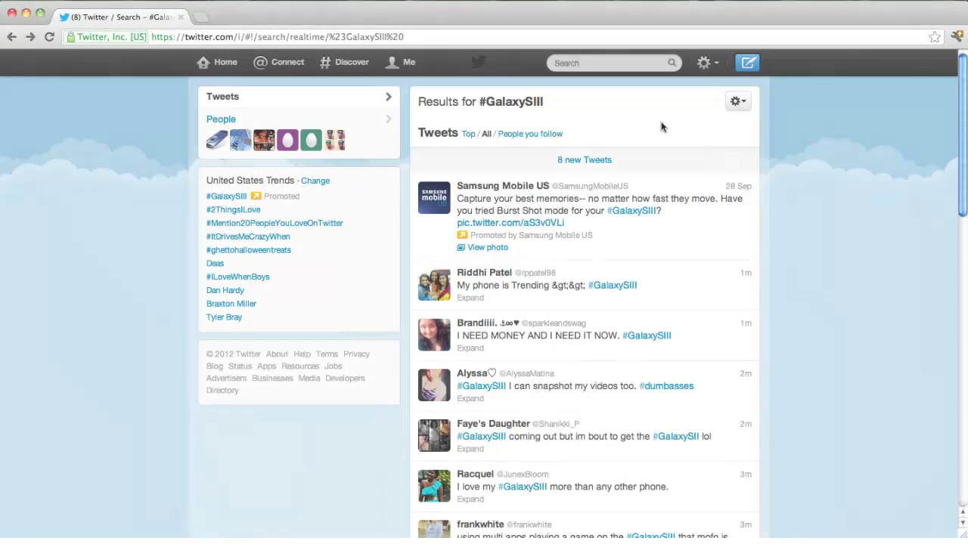
- Load the new tweets in the #GalaxySIII search results and browse through the tweet list
left_click(595, 159)
scroll(765, 255, "down", 2)
scroll(765, 255, "down", 10)
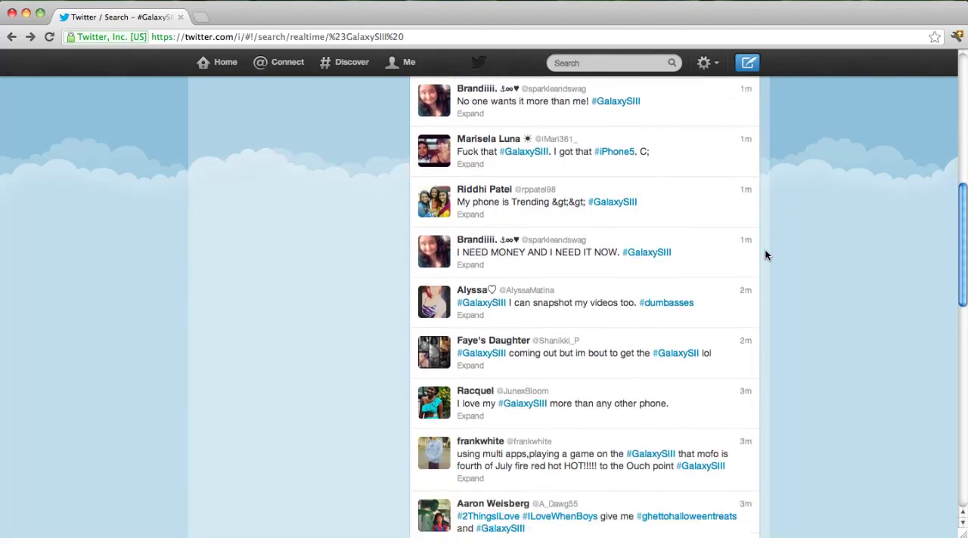
scroll(765, 254, "down", 4)
- Search Twitter for "i need a job" and look through the resulting tweets
left_click(632, 64)
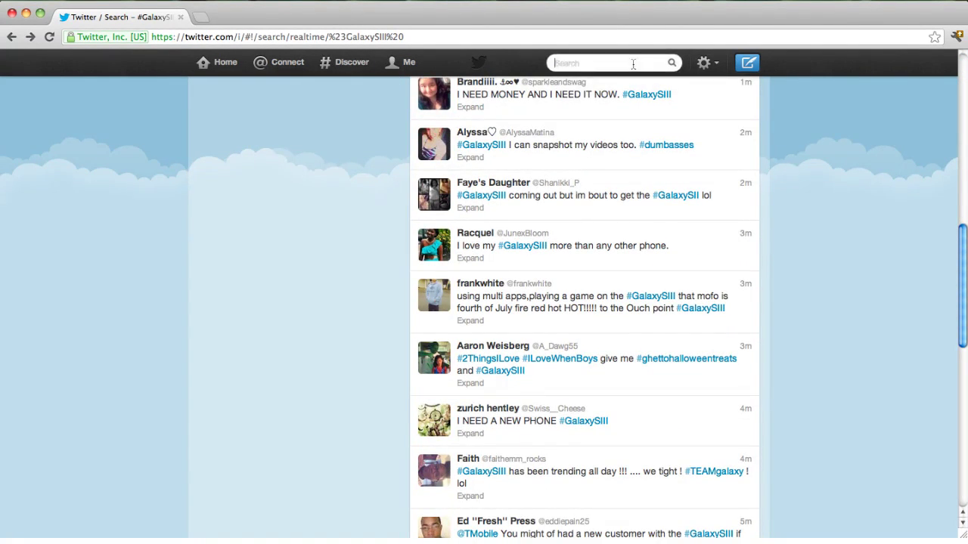
type("i need a job")
key("Return")
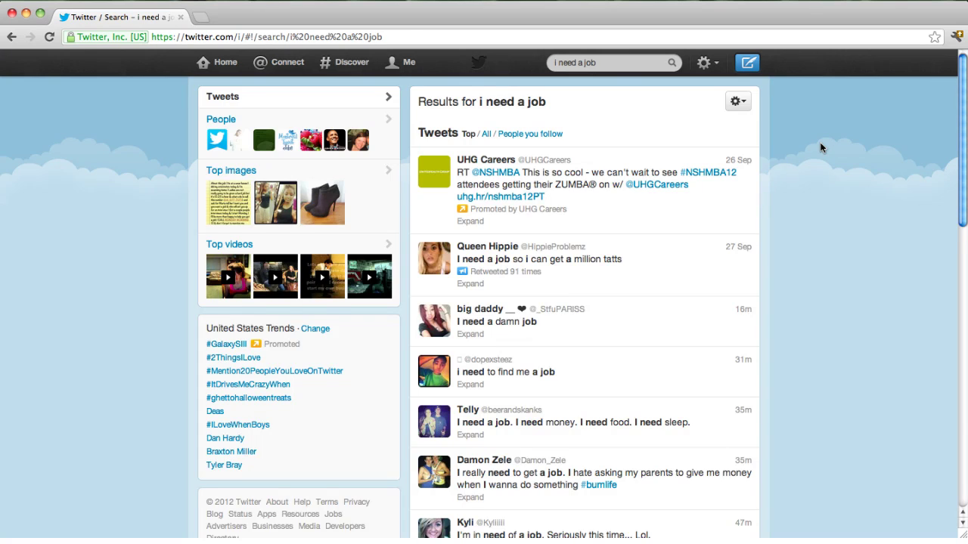
scroll(821, 148, "down", 10)
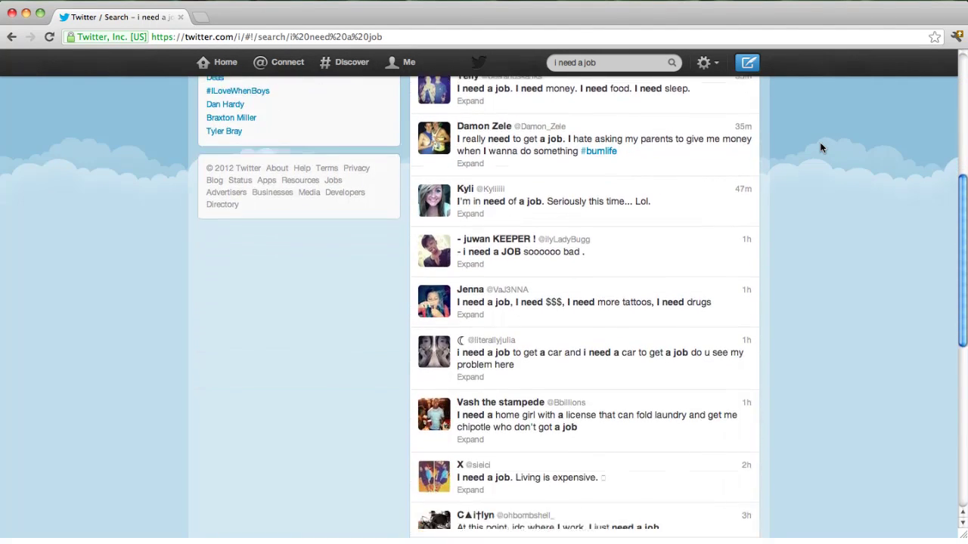
scroll(821, 147, "down", 5)
- Replace the search query with "i want a job" and look through the matching tweets
left_click(635, 62)
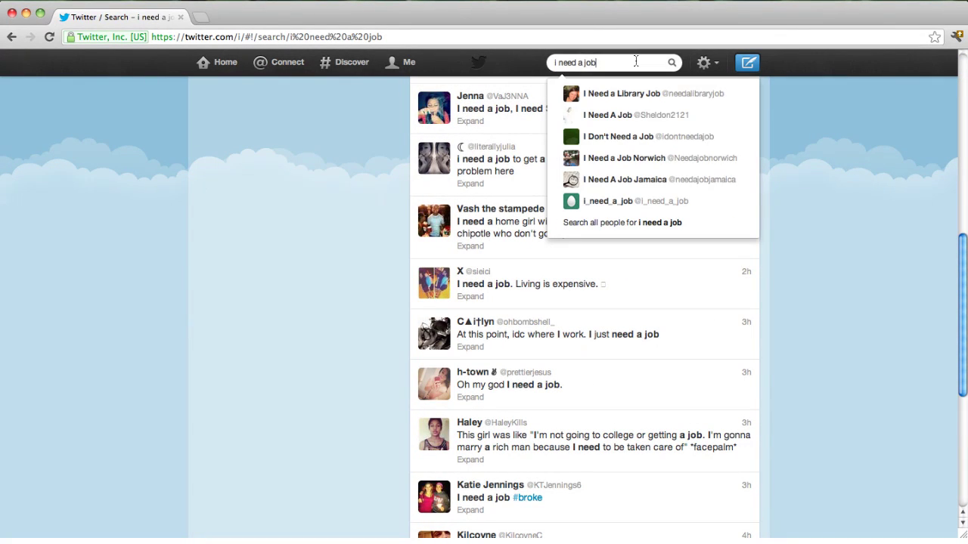
key("super+a")
type("i want")
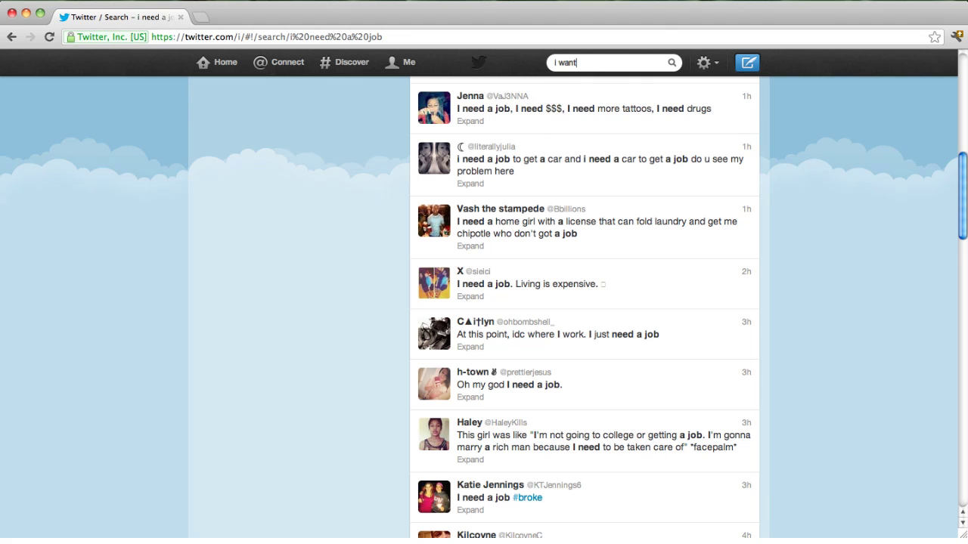
type(" a job")
key("Return")
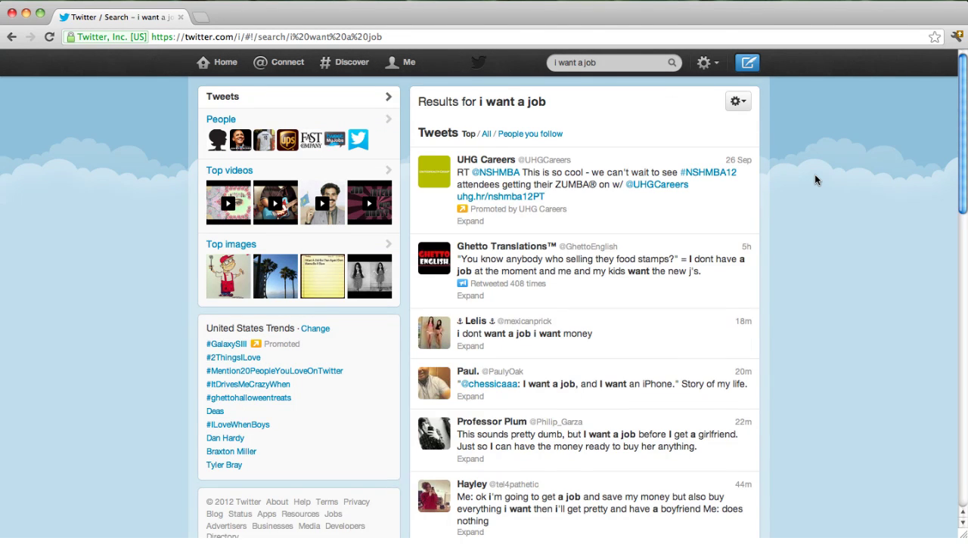
scroll(814, 180, "down", 5)
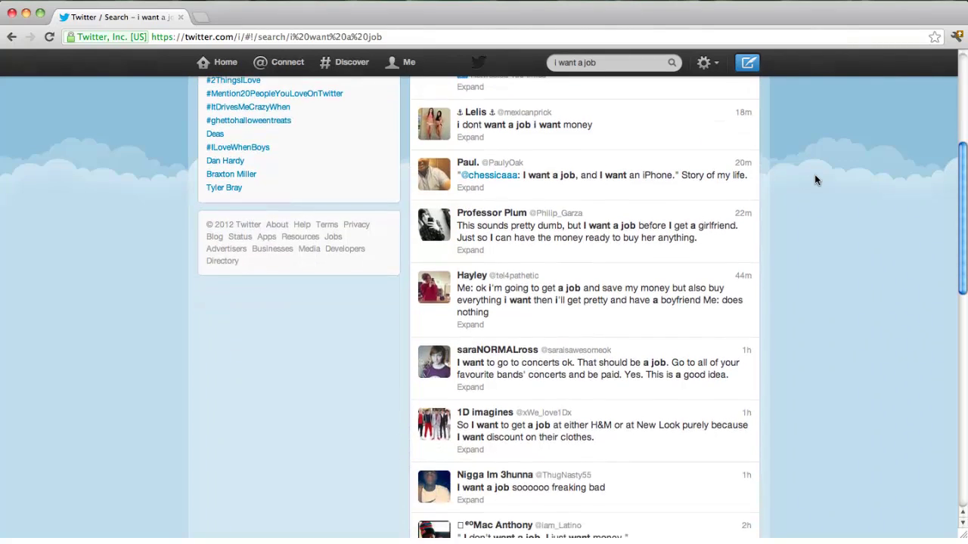
- Search for tweets matching "i got laidoff" and look through the results
left_click(633, 62)
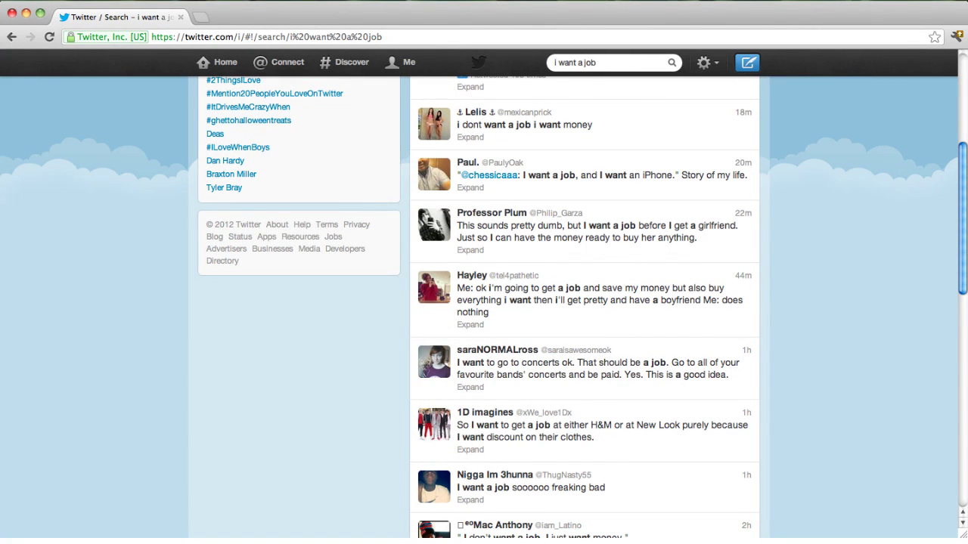
key("super+a")
type("i got")
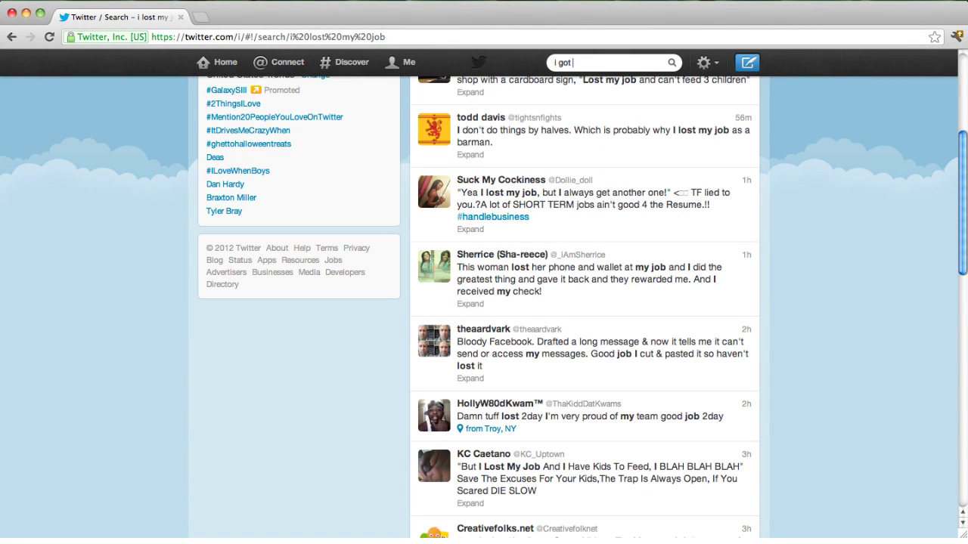
type(" laidoff")
key("Return")
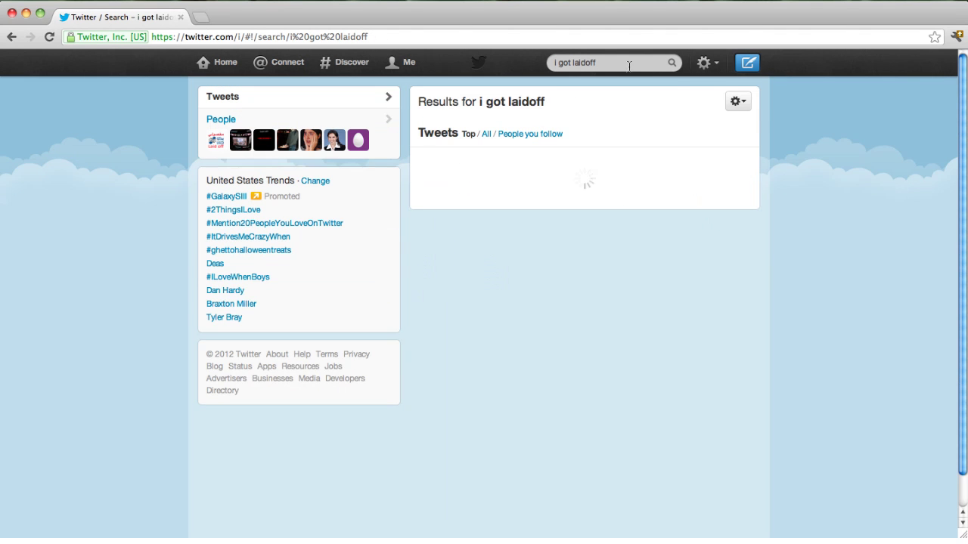
scroll(791, 152, "down", 4)
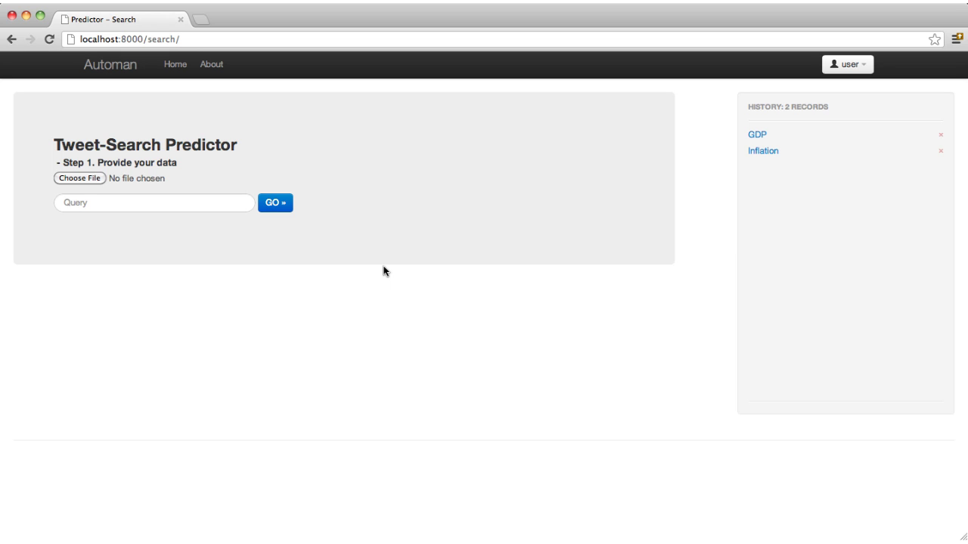
- In Automan's Tweet-Search Predictor, submit the query "unemployment" with Unemployment_Data.txt from Documents as the data file
left_click(151, 203)
type("unemployment")
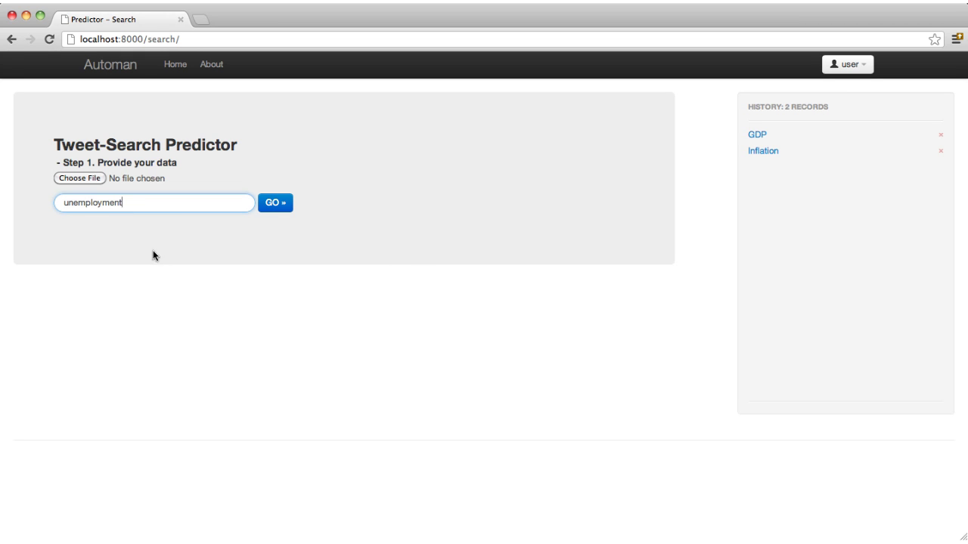
left_click(101, 182)
scroll(427, 210, "down", 1)
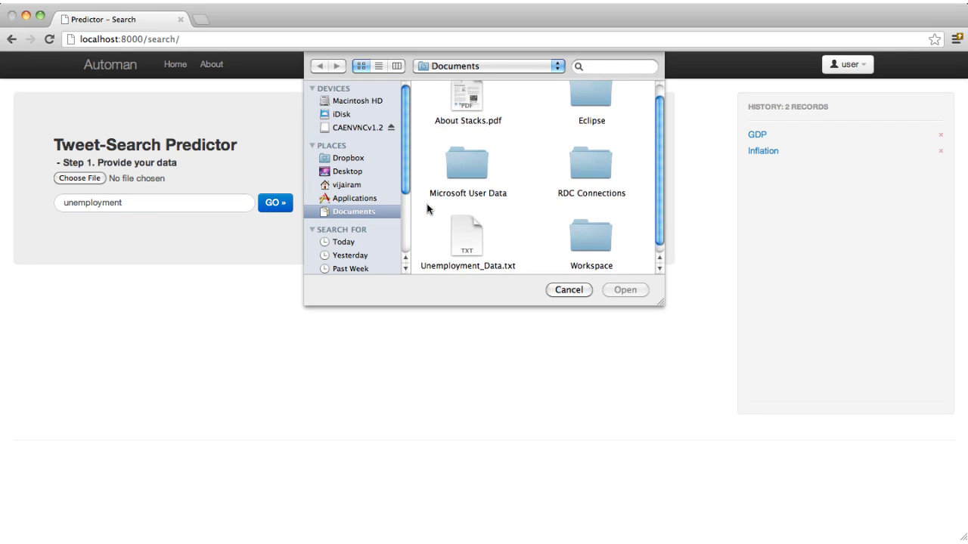
left_click(467, 232)
left_click(624, 290)
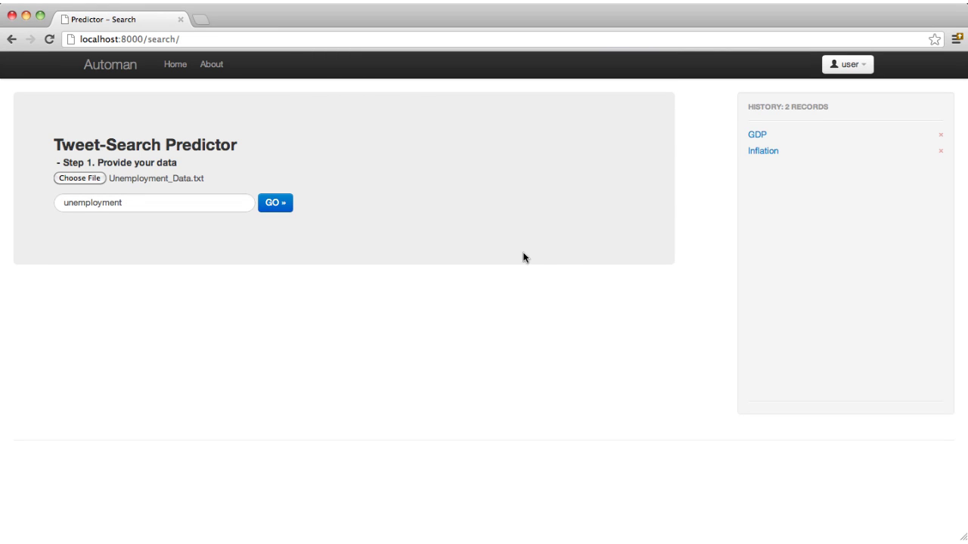
left_click(275, 209)
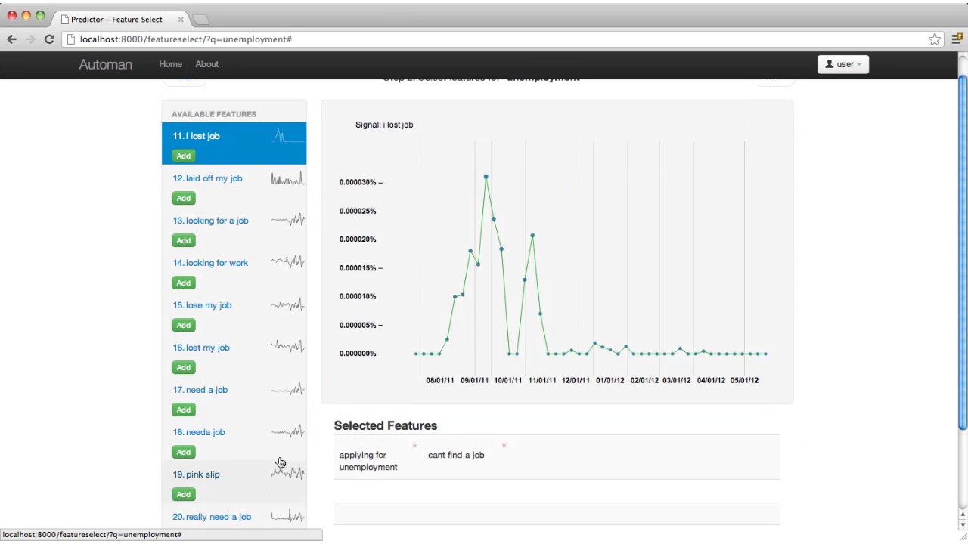
- Add "lost my job" to the selected features, preview the "looking for work" signal, and proceed to the prediction page
scroll(280, 462, "up", 1)
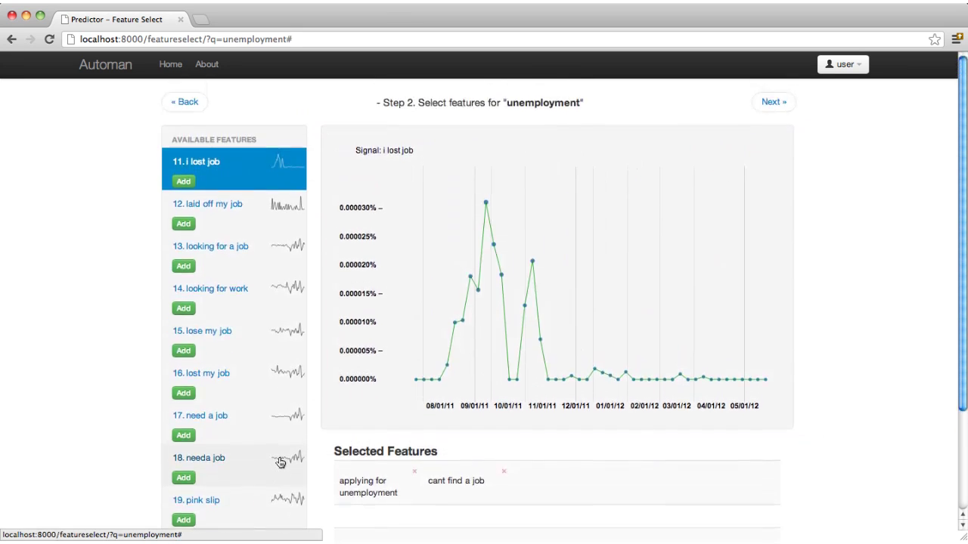
left_click(188, 392)
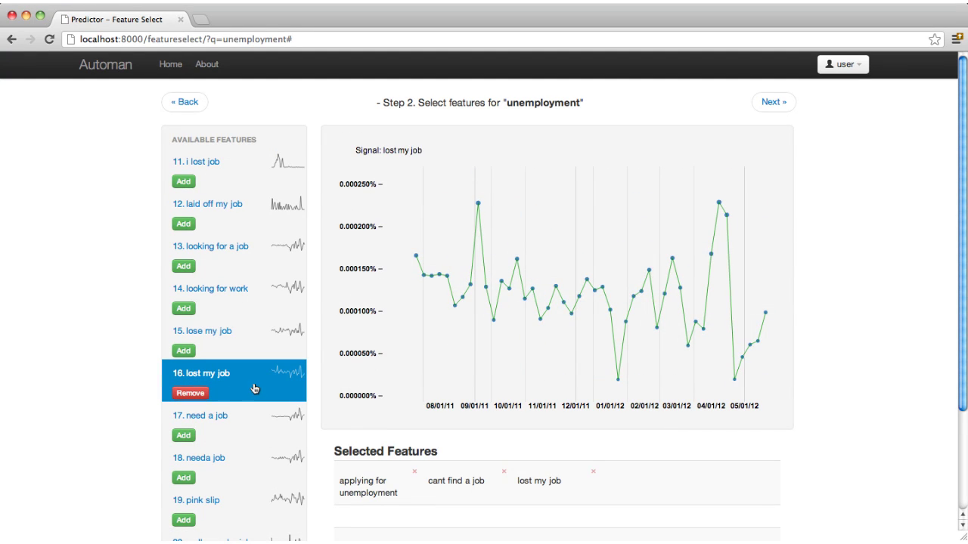
left_click(210, 288)
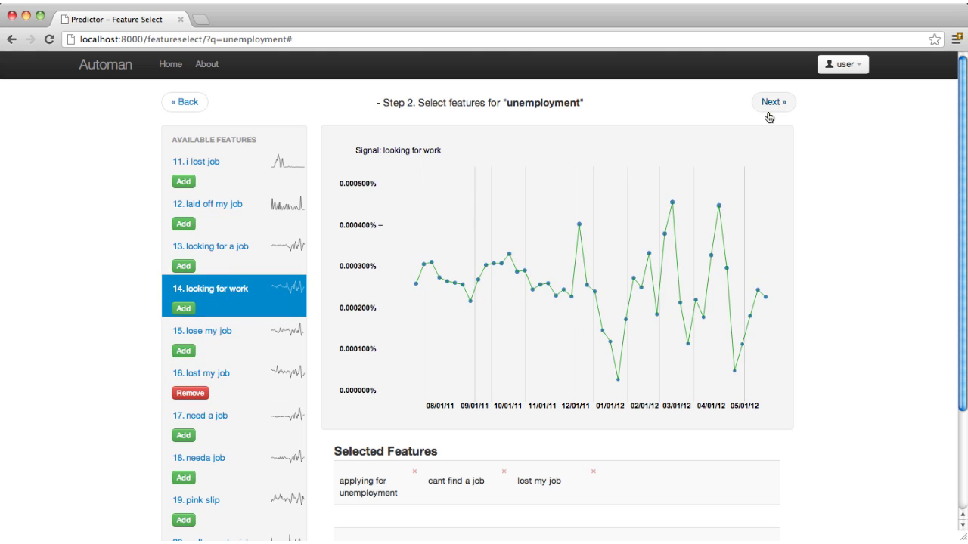
left_click(769, 113)
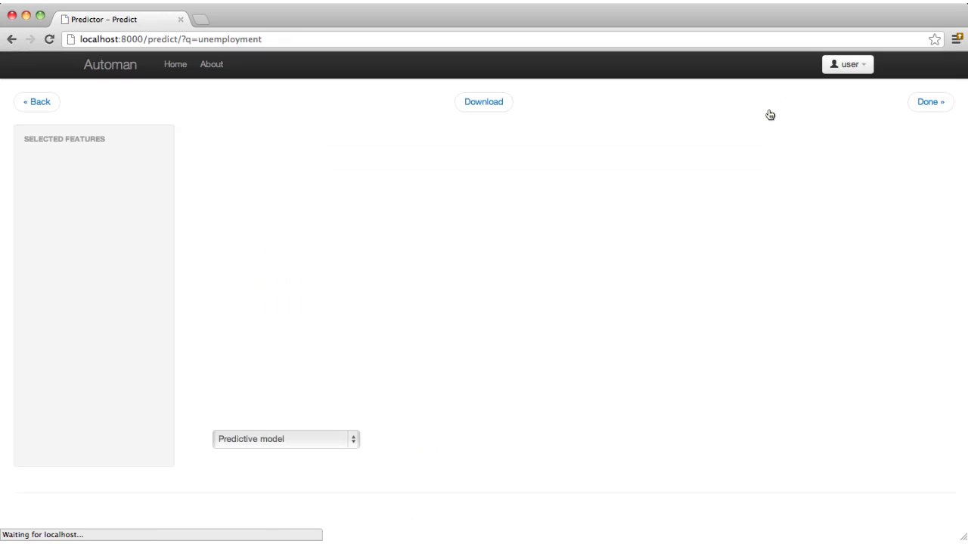